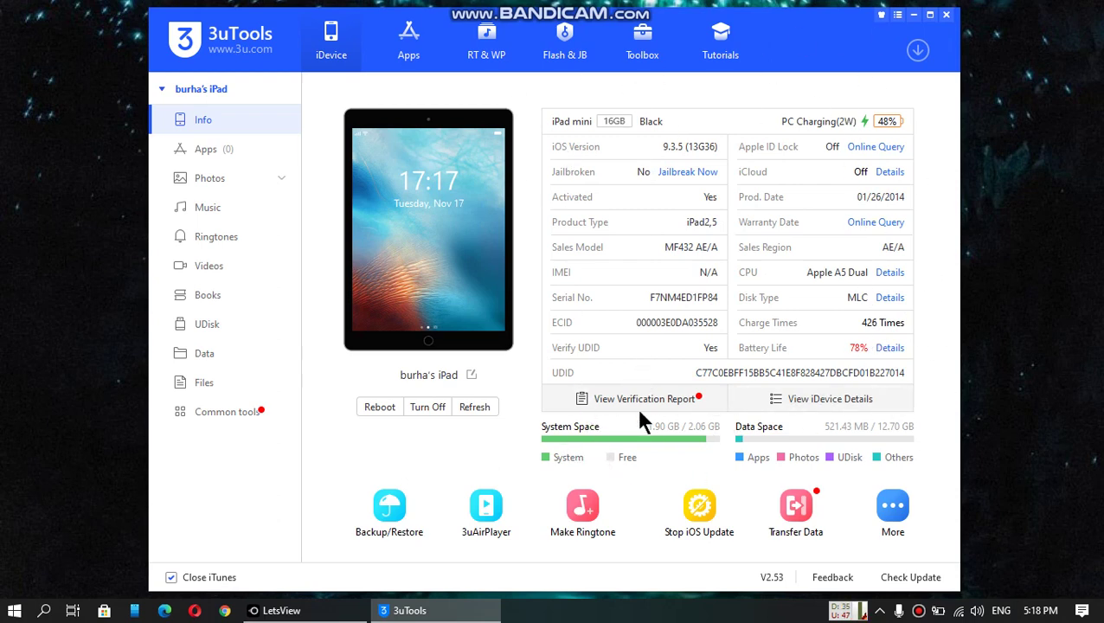
# Run the 3uTools jailbreak on the iPad mini, which fails on passcode protection, then swipe the iPad home screen
pyautogui.click(562, 63)
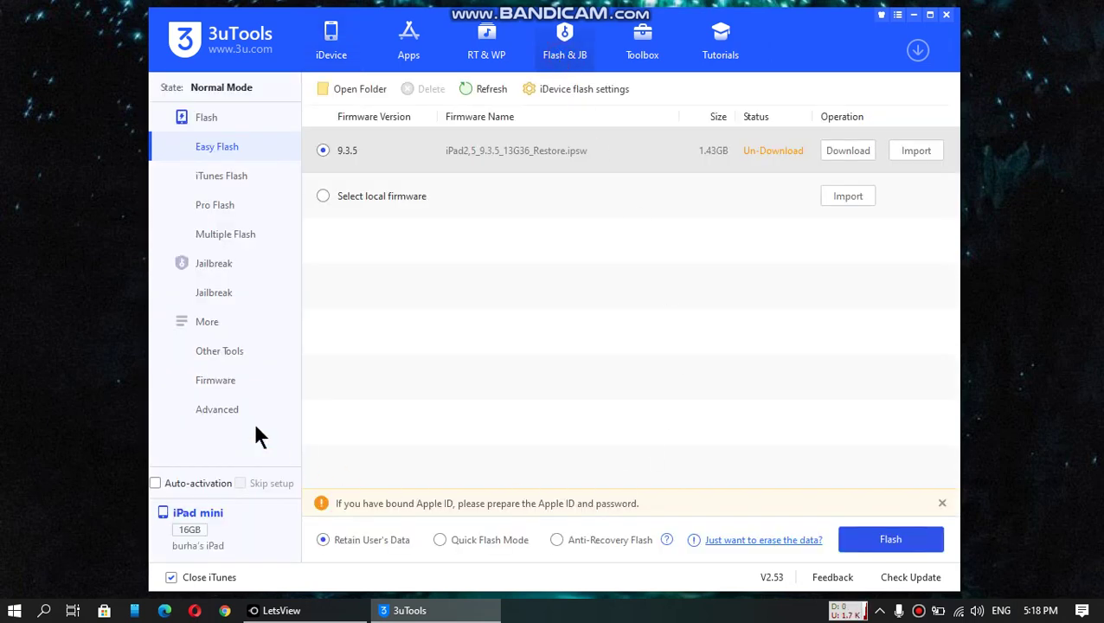
pyautogui.click(205, 288)
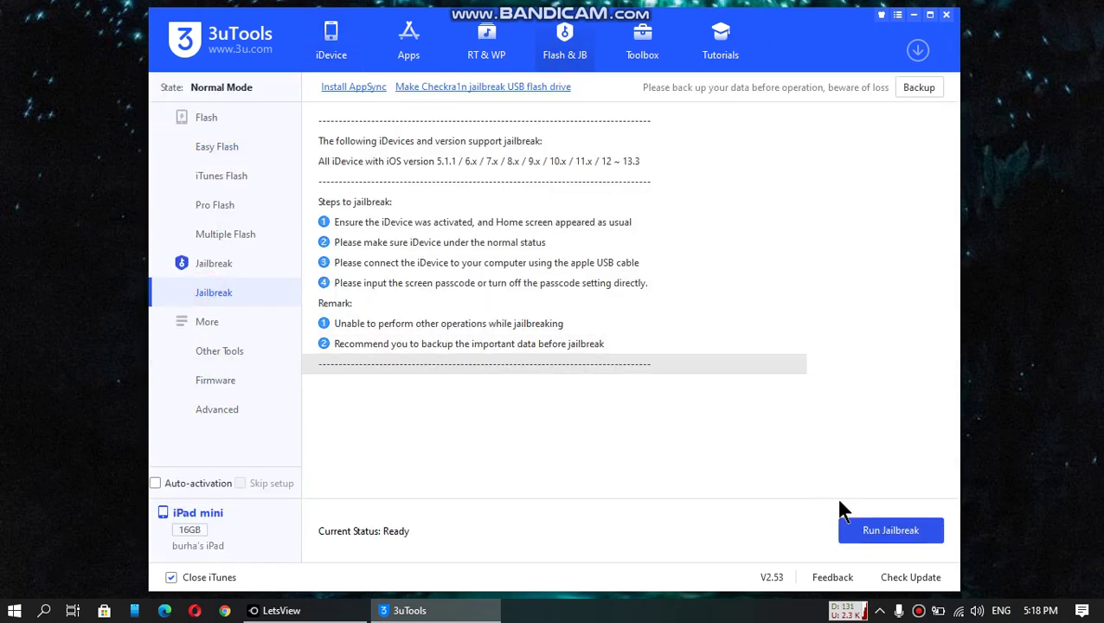
pyautogui.click(889, 534)
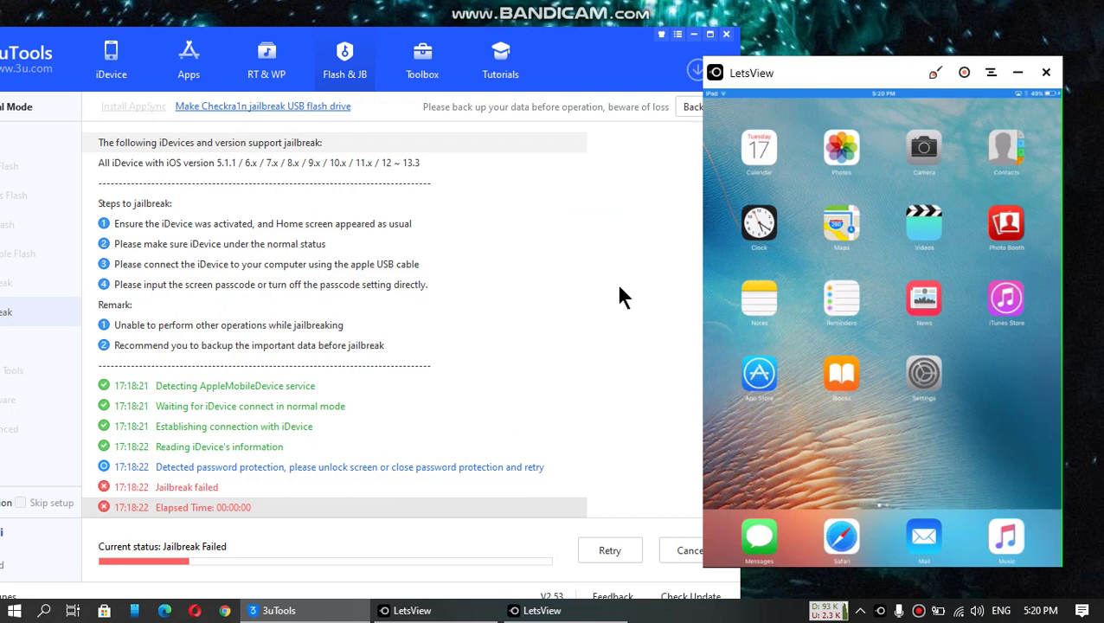
pyautogui.moveTo(926, 303); pyautogui.dragTo(900, 325)
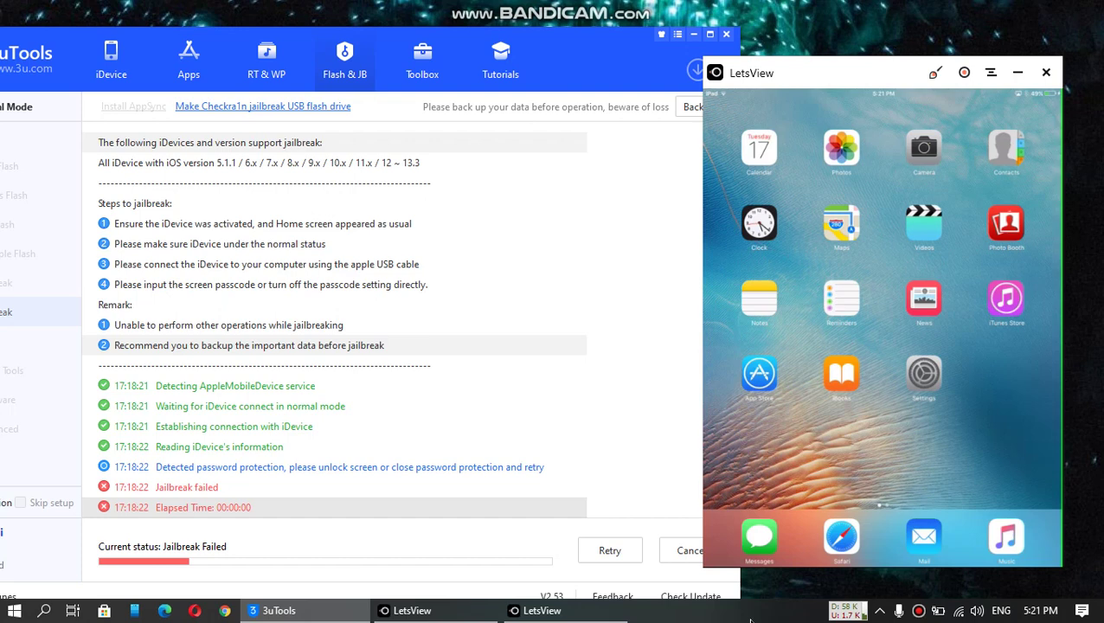
# Switch Real-time protection off in Windows Security's Virus & threat protection settings
pyautogui.click(879, 610)
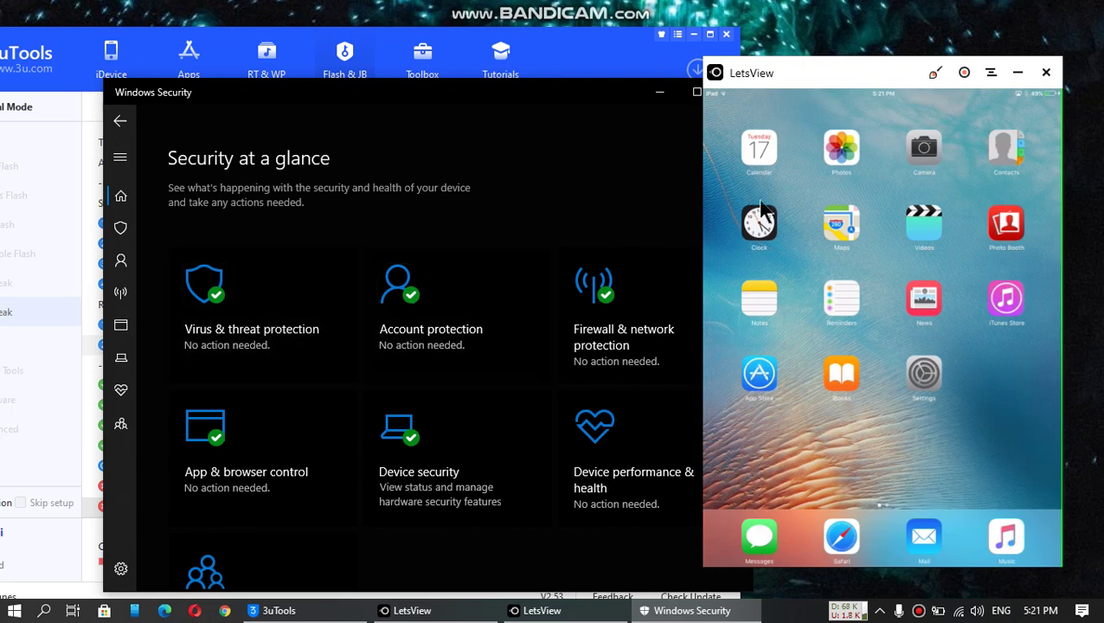
pyautogui.click(236, 345)
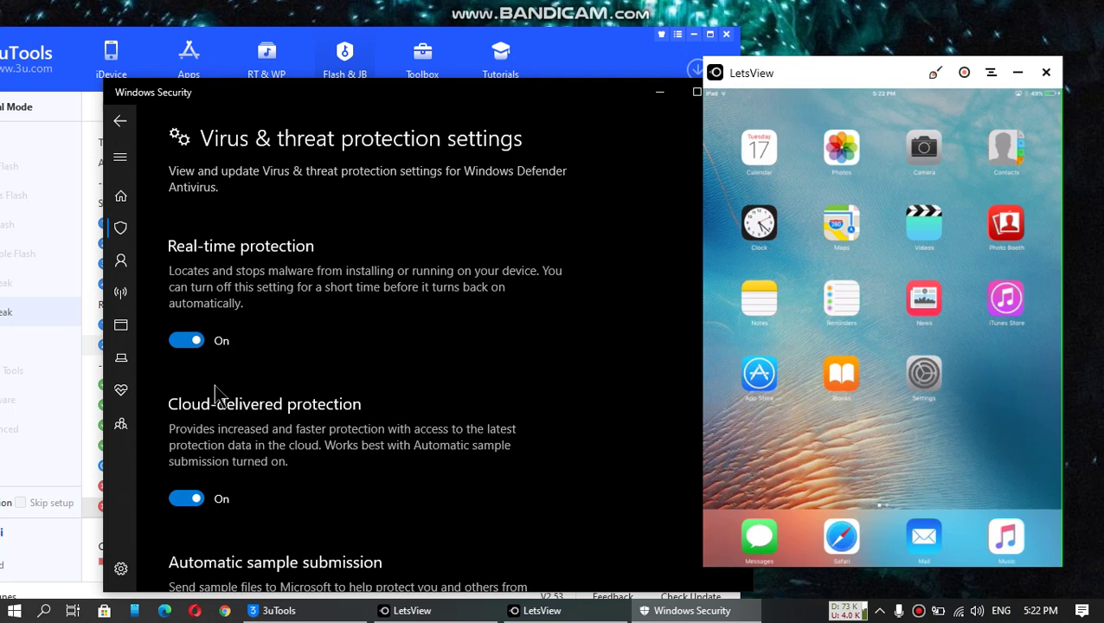
pyautogui.click(196, 344)
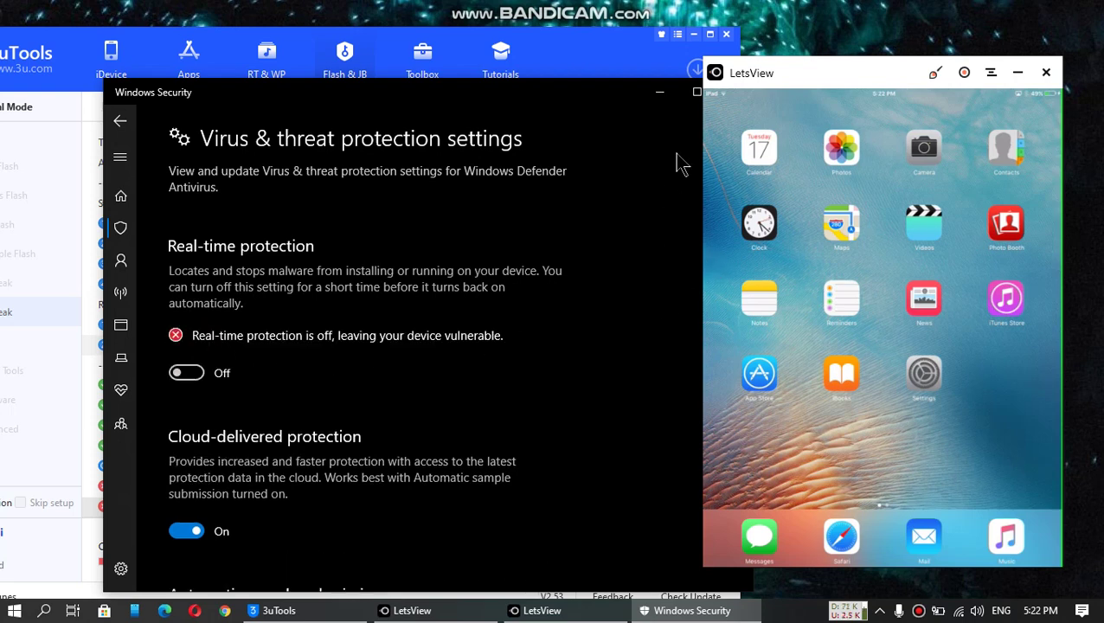
pyautogui.scroll(-1, 592, 362)
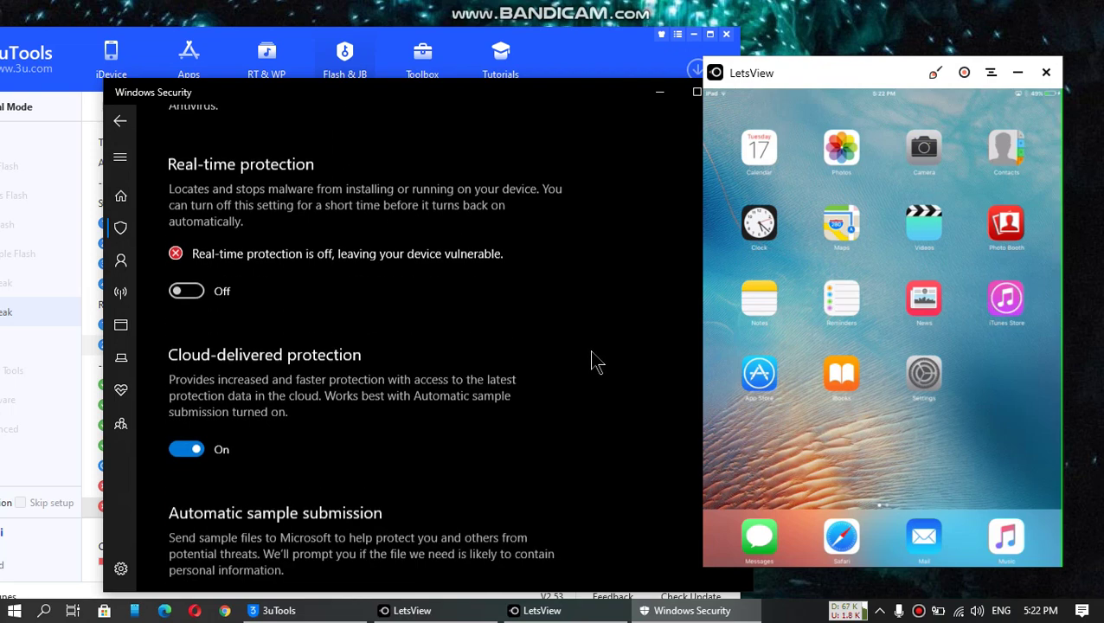
pyautogui.scroll(-3, 592, 362)
pyautogui.scroll(-1, 571, 361)
pyautogui.scroll(-2, 415, 420)
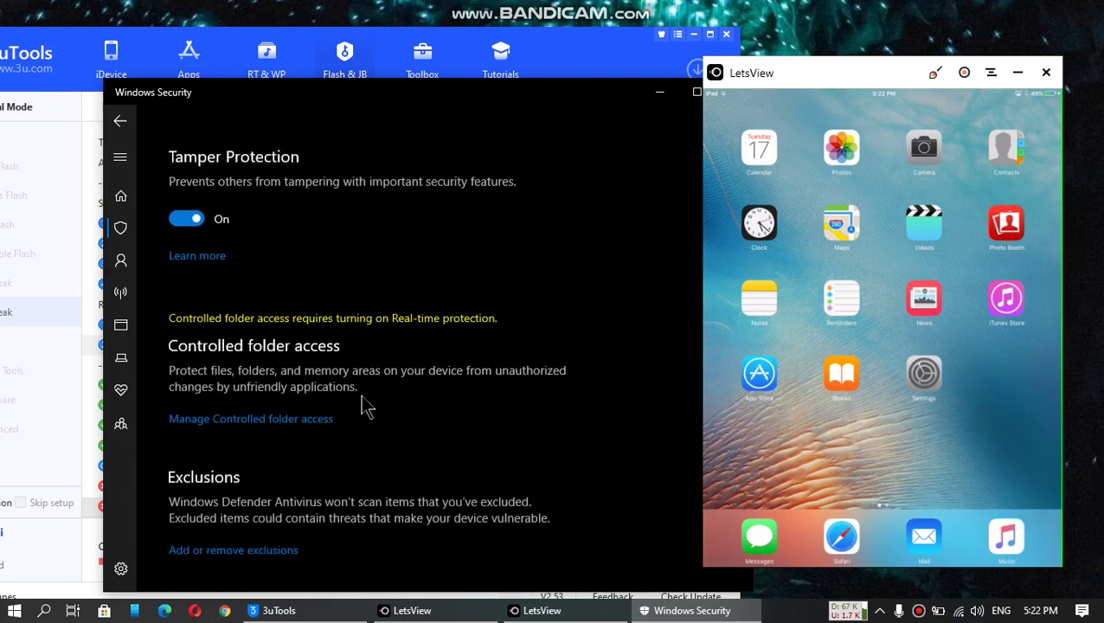
pyautogui.scroll(-2, 467, 430)
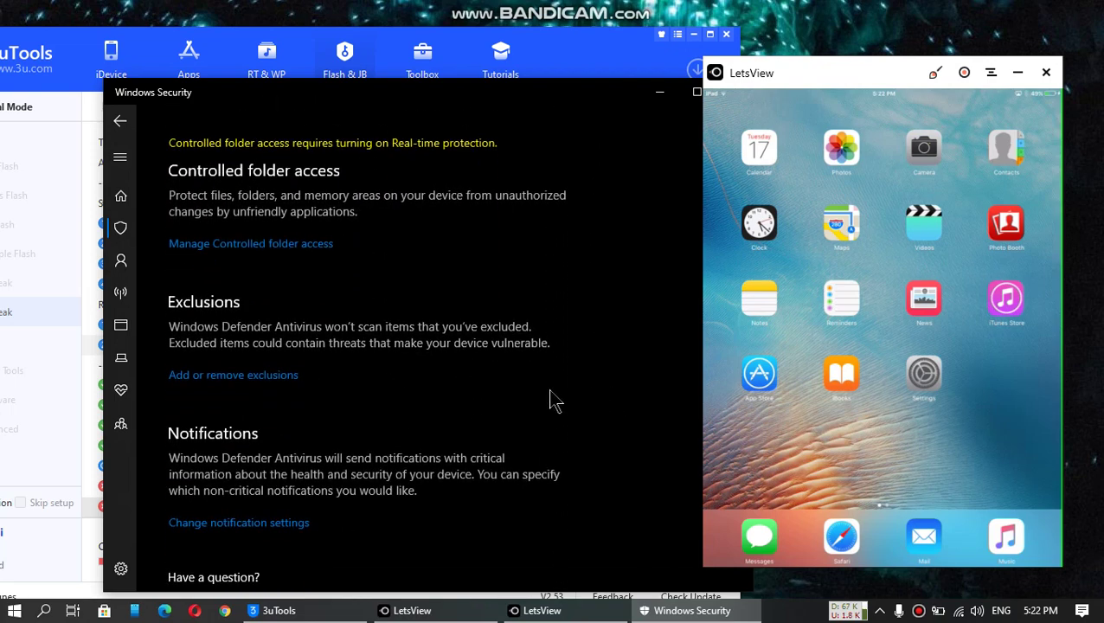
# Review the exclusions list containing the .ipa file type, then minimize Windows Security
pyautogui.click(231, 379)
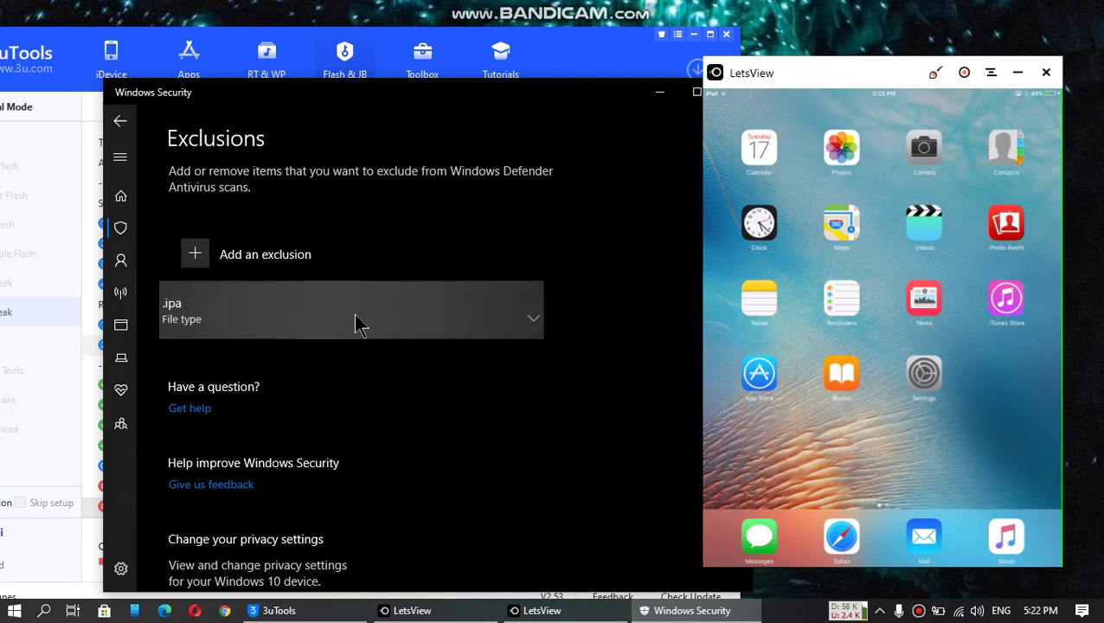
pyautogui.click(661, 96)
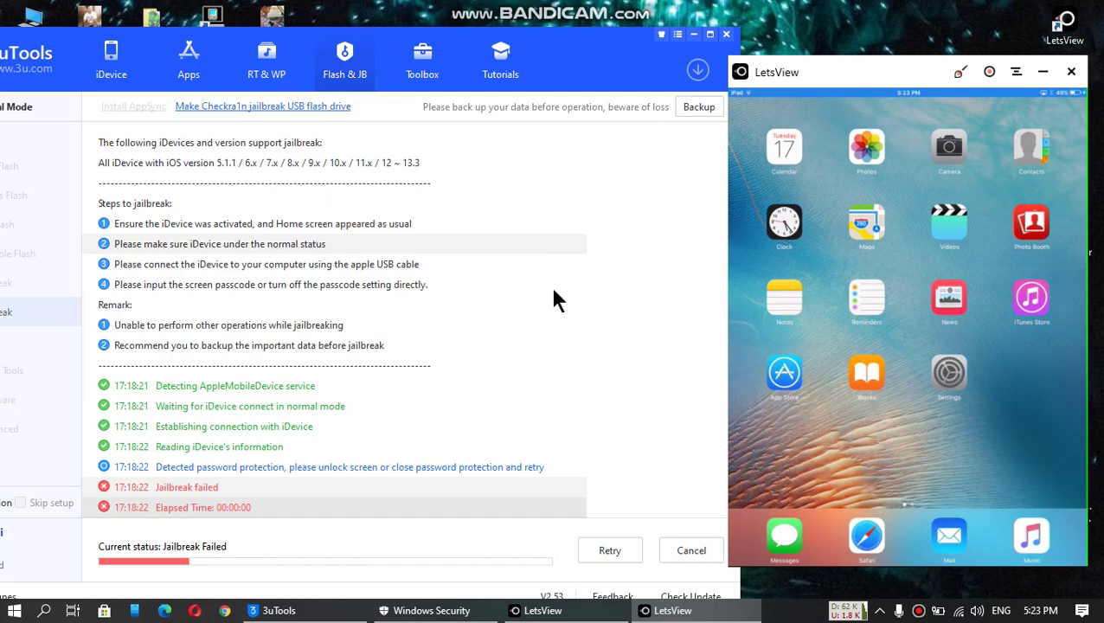
# Retry the jailbreak so Phoenix installs on the iPad, then bring the LetsView mirror forward
pyautogui.click(625, 550)
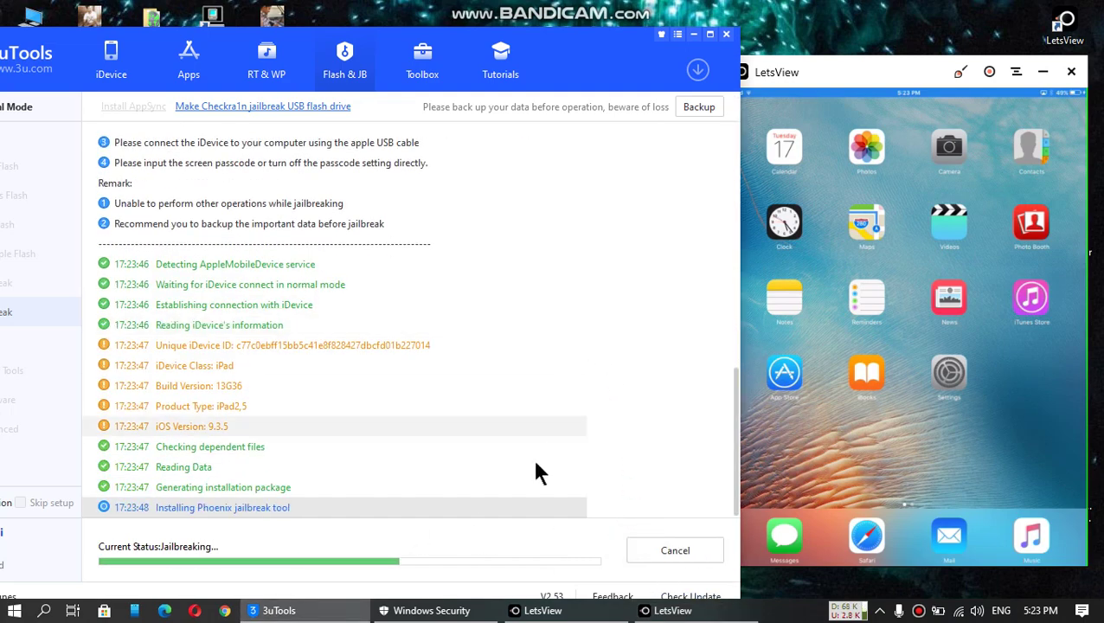
pyautogui.click(1015, 73)
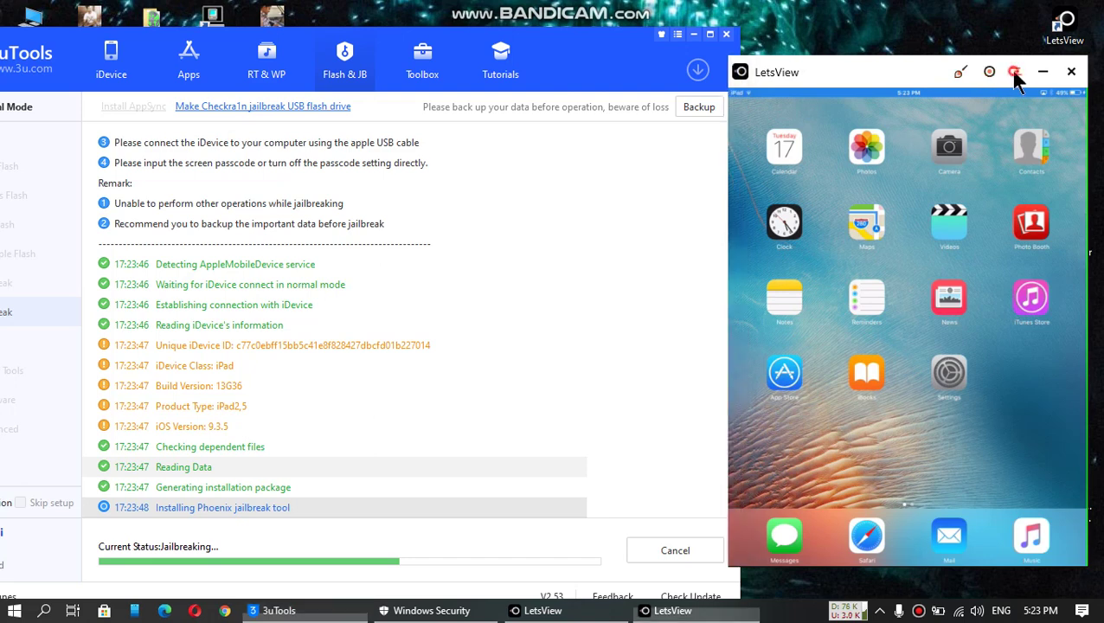
pyautogui.click(896, 73)
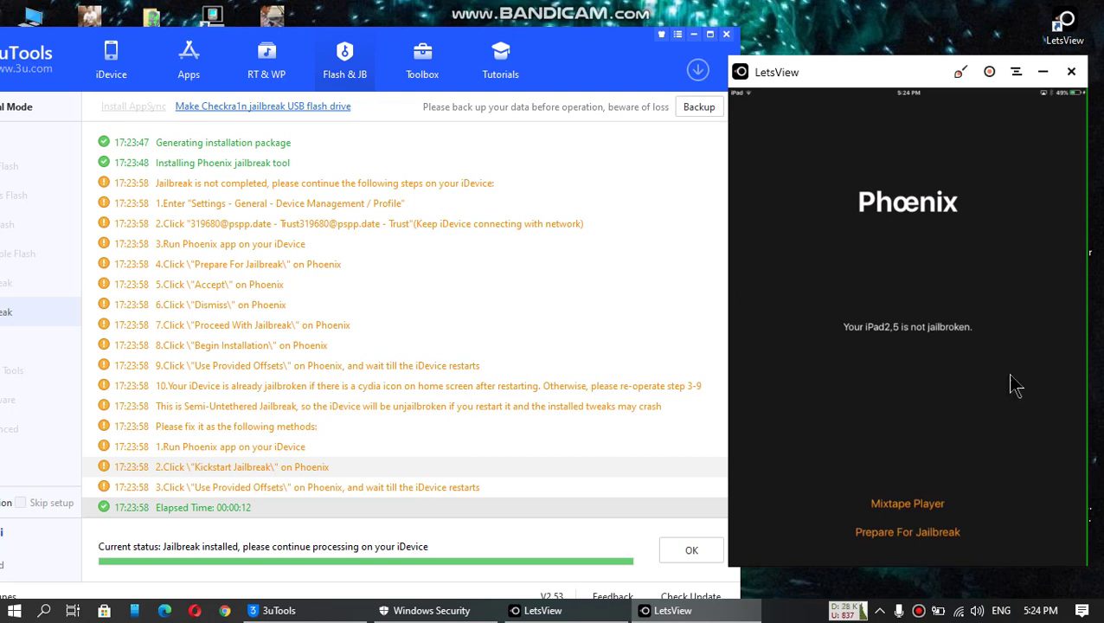
# Reopen Windows Security to its Home overview and press Turn on for real-time protection
pyautogui.click(880, 611)
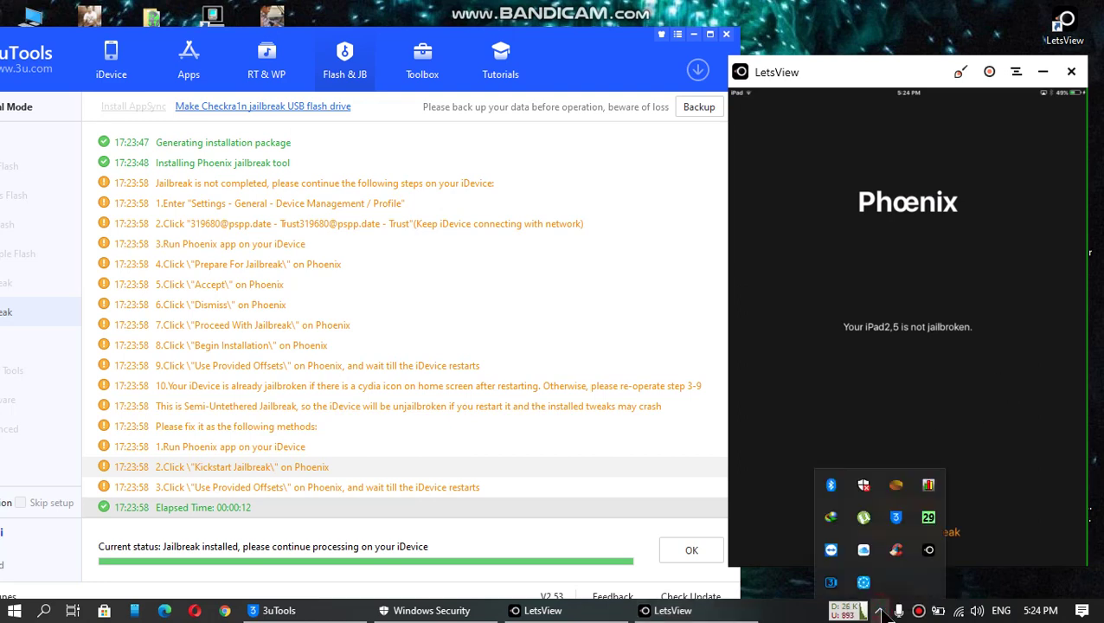
pyautogui.click(863, 487)
pyautogui.click(122, 196)
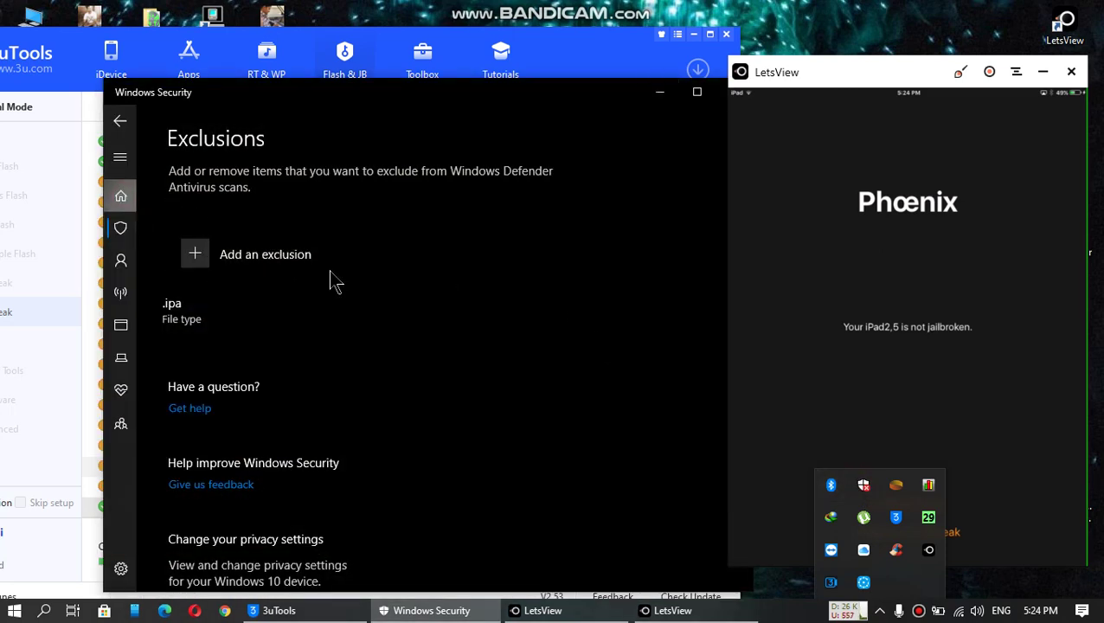
pyautogui.click(241, 400)
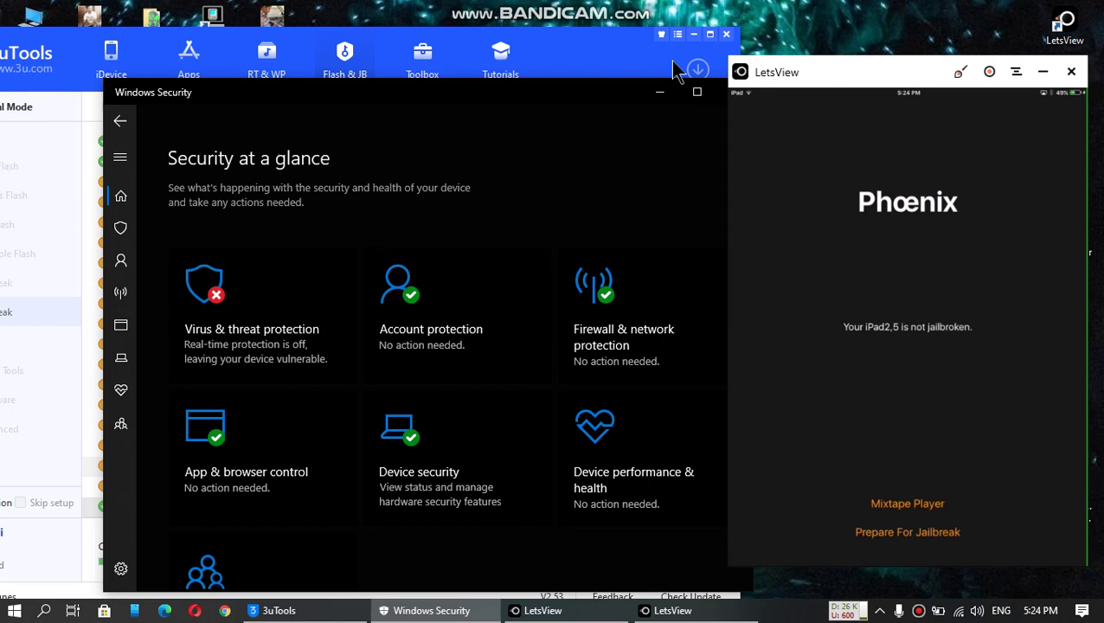
# Hide the other windows so only the LetsView mirror showing Phoenix remains
pyautogui.click(694, 35)
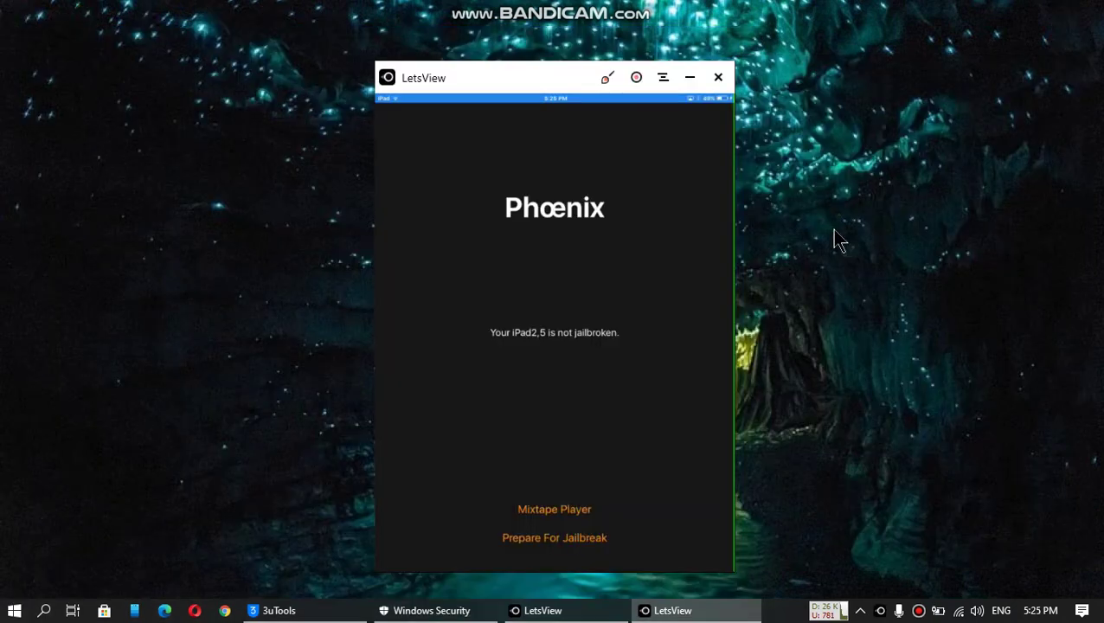